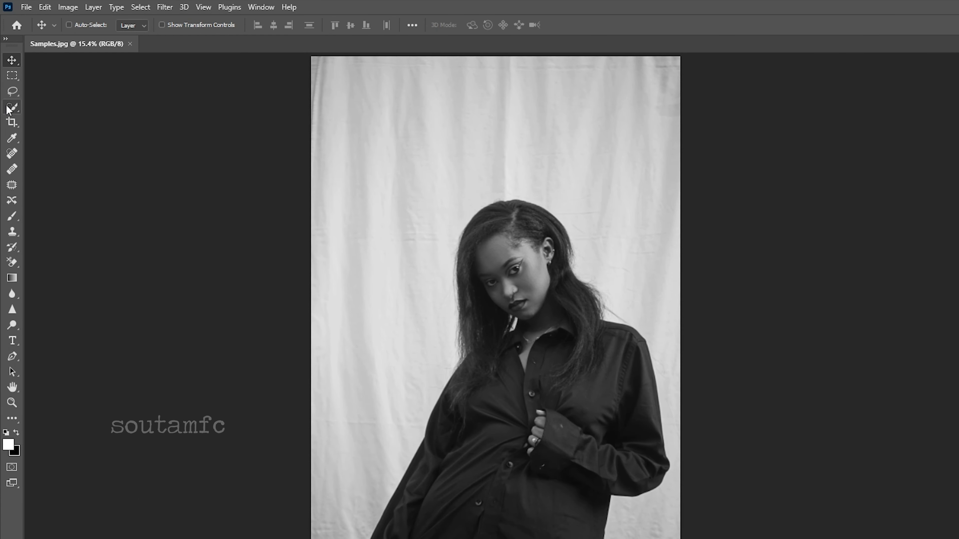
Auto-select the model with the Quick Selection tool's Select Subject.
{"action": "left_click", "coordinate": [9, 109]}
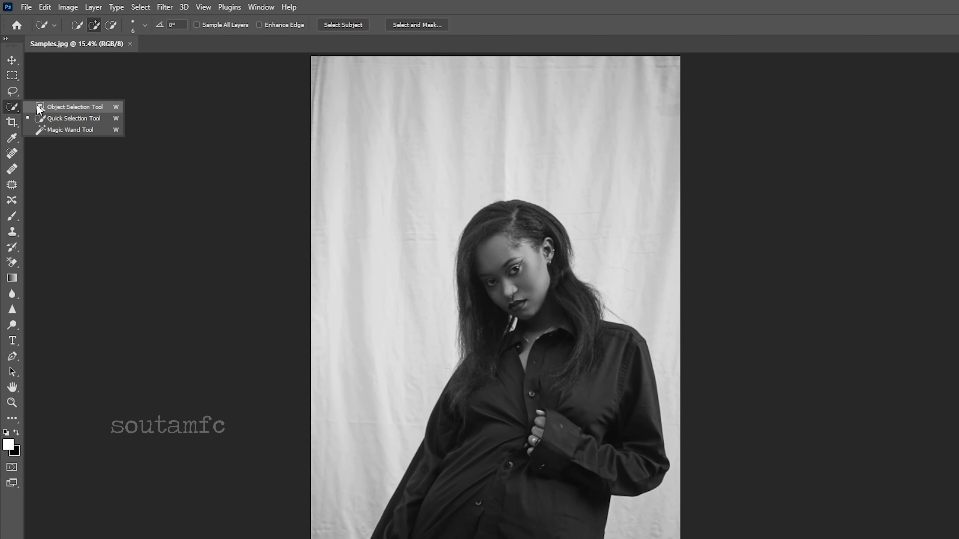
{"action": "left_click", "coordinate": [63, 119]}
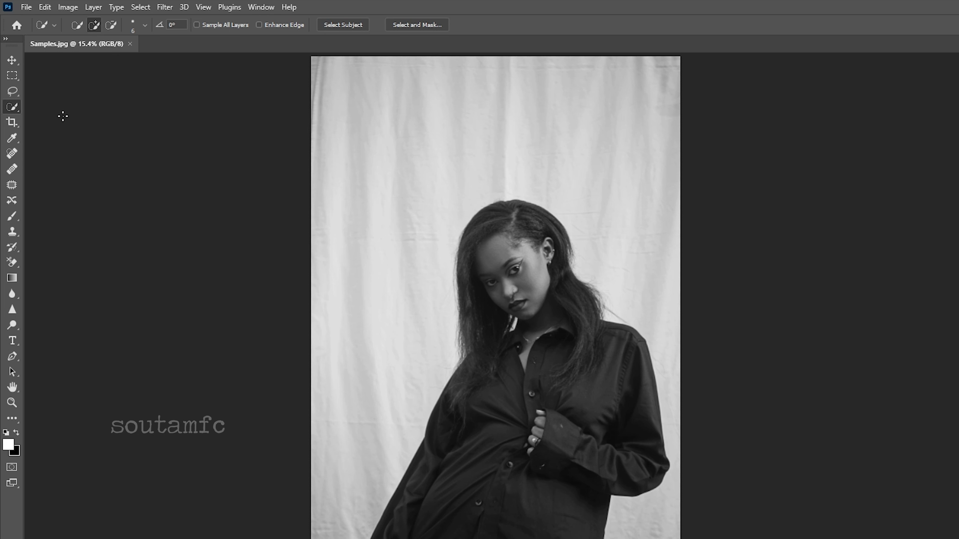
{"action": "left_click", "coordinate": [355, 24]}
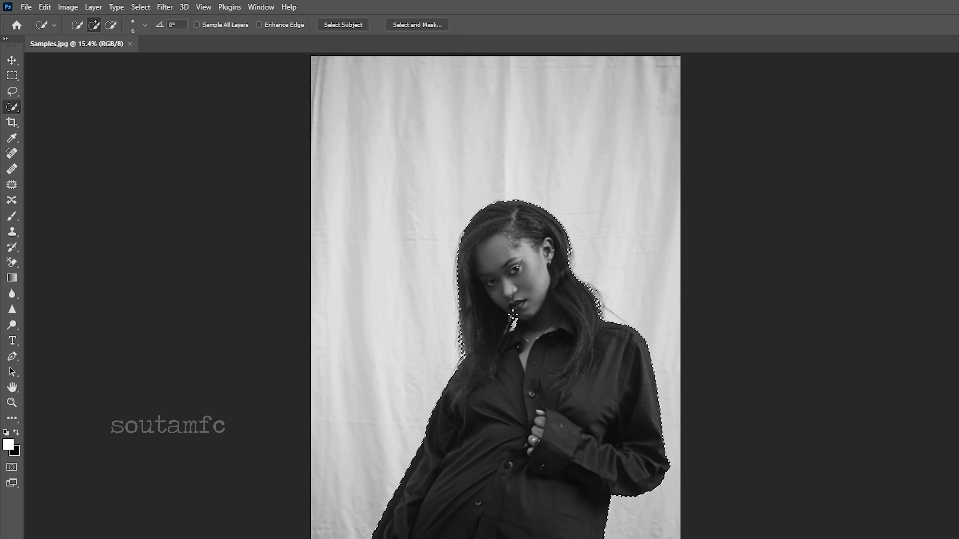
Add the area around her chin to the selection with a Shift-Lasso drag.
{"action": "left_click", "coordinate": [12, 94]}
{"action": "key", "text": "shift"}
{"action": "left_click_drag", "start_coordinate": [505, 312], "coordinate": [513, 313]}
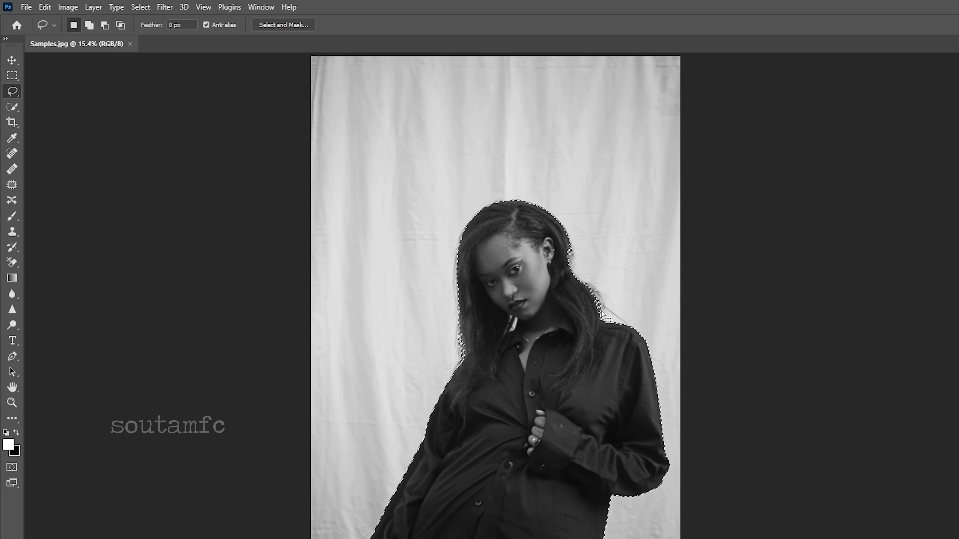
In Select and Mask, brush the hair edges with a smaller Refine Edge brush.
{"action": "left_click", "coordinate": [291, 25]}
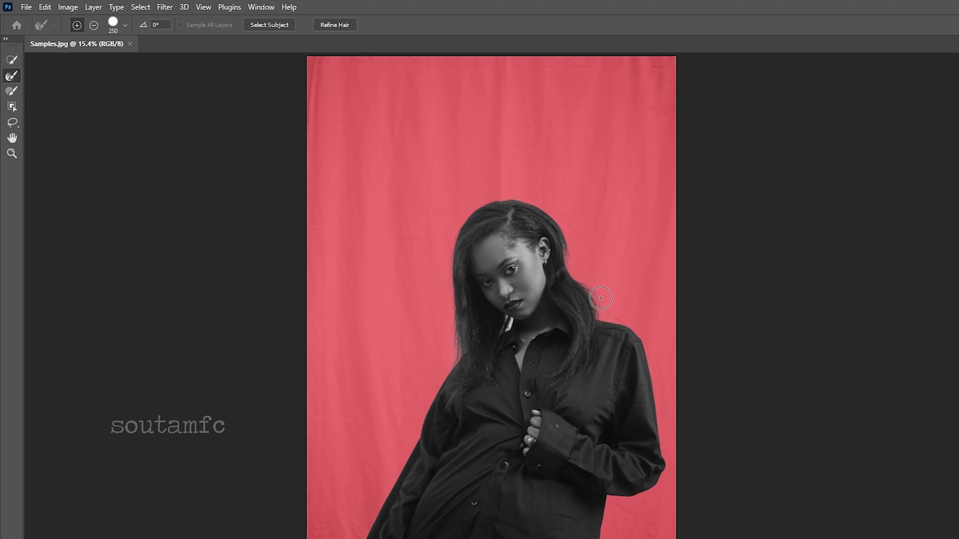
{"action": "key", "text": "bracketleft"}
{"action": "key", "text": "bracketleft"}
{"action": "mouse_move", "coordinate": [598, 311]}
{"action": "left_mouse_down"}
{"action": "mouse_move", "coordinate": [546, 208]}
{"action": "mouse_move", "coordinate": [470, 207]}
{"action": "mouse_move", "coordinate": [450, 244]}
{"action": "mouse_move", "coordinate": [451, 353]}
{"action": "mouse_move", "coordinate": [458, 344]}
{"action": "left_mouse_up"}
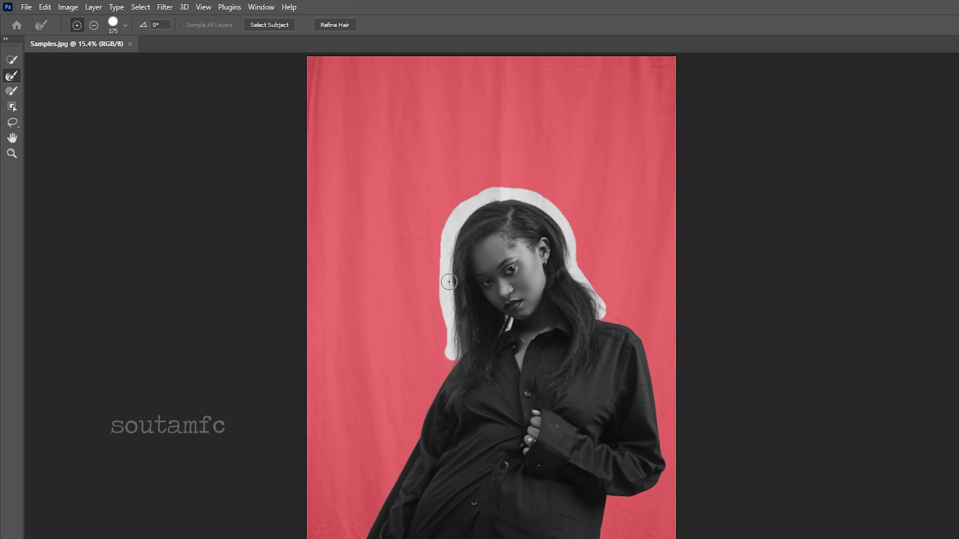
{"action": "left_click_drag", "start_coordinate": [449, 282], "coordinate": [450, 266]}
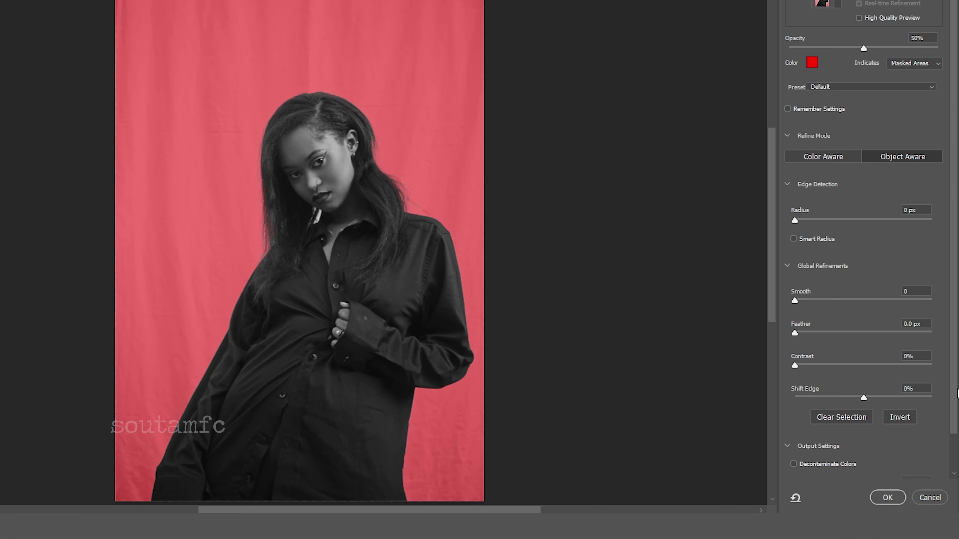
{"action": "left_click_drag", "start_coordinate": [953, 396], "coordinate": [952, 451]}
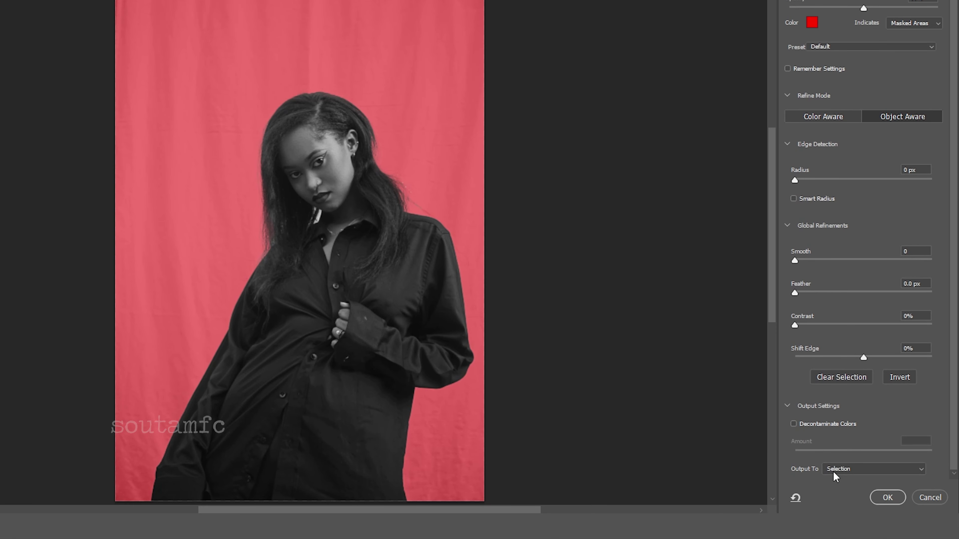
Output the refined selection to a New Layer with Layer Mask.
{"action": "left_click", "coordinate": [853, 470]}
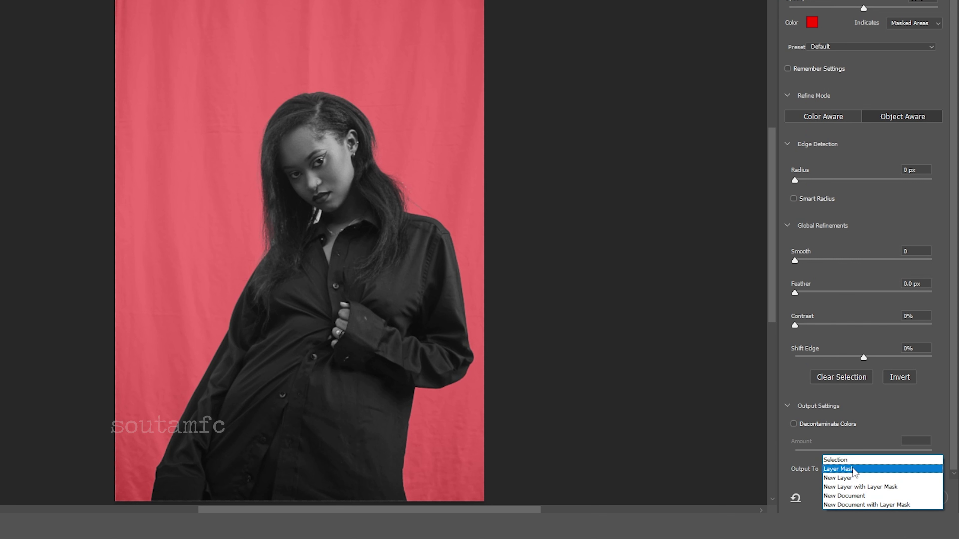
{"action": "left_click", "coordinate": [856, 487]}
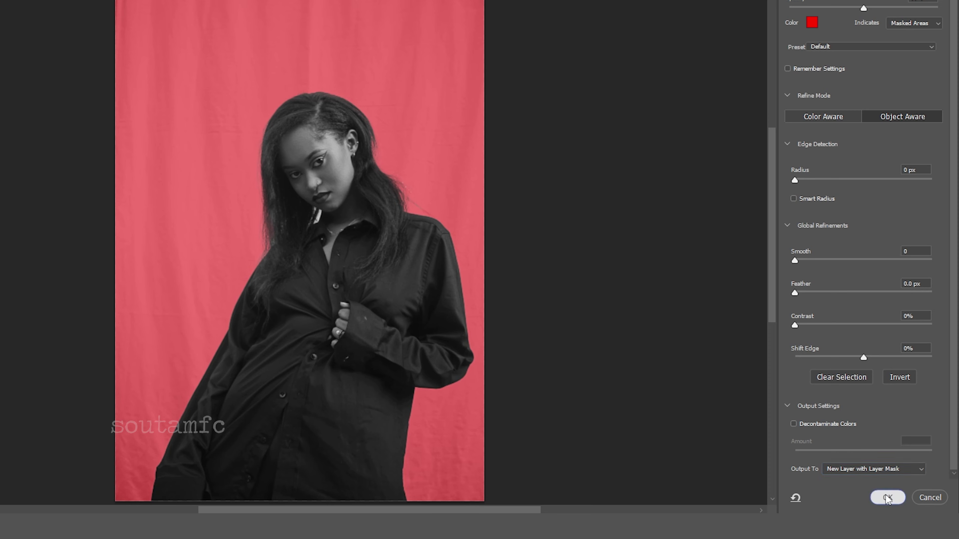
{"action": "left_click", "coordinate": [885, 498]}
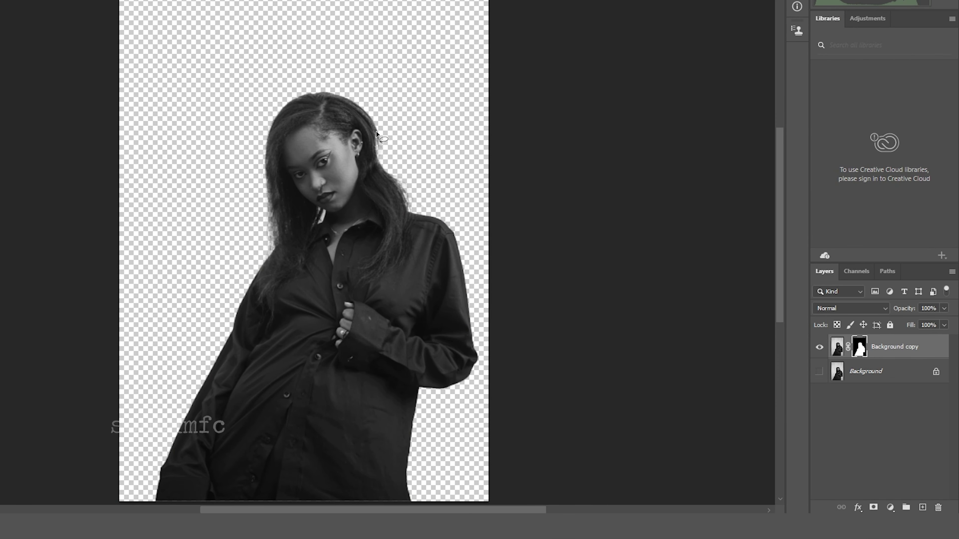
Name the masked layer 'Model', then duplicate Background with Ctrl+J and make the copy visible.
{"action": "double_click", "coordinate": [906, 347]}
{"action": "type", "text": "Model"}
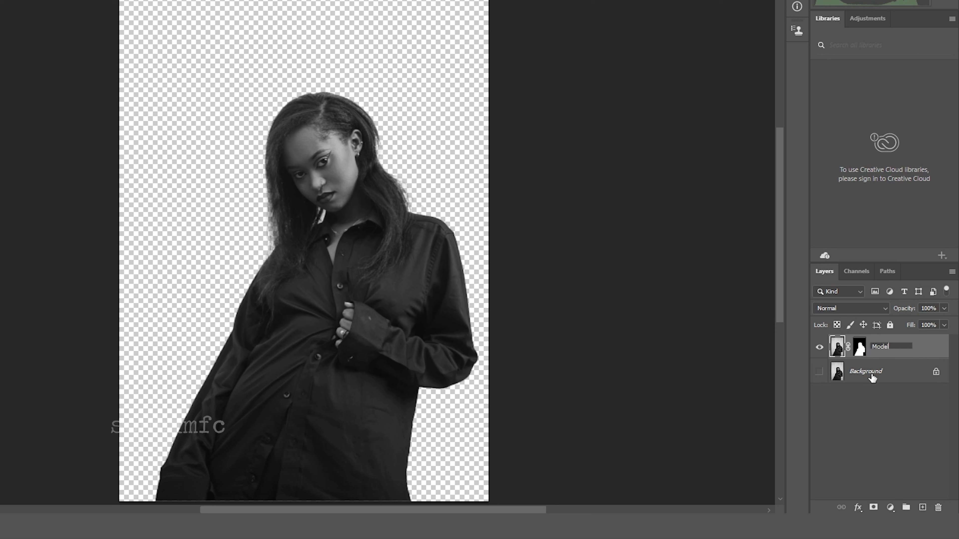
{"action": "left_click", "coordinate": [872, 376]}
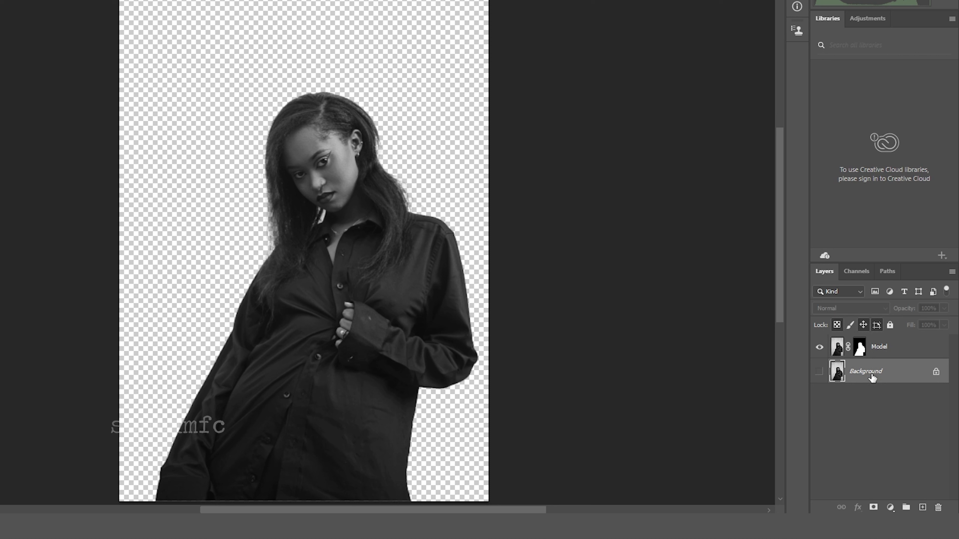
{"action": "key", "text": "ctrl+j"}
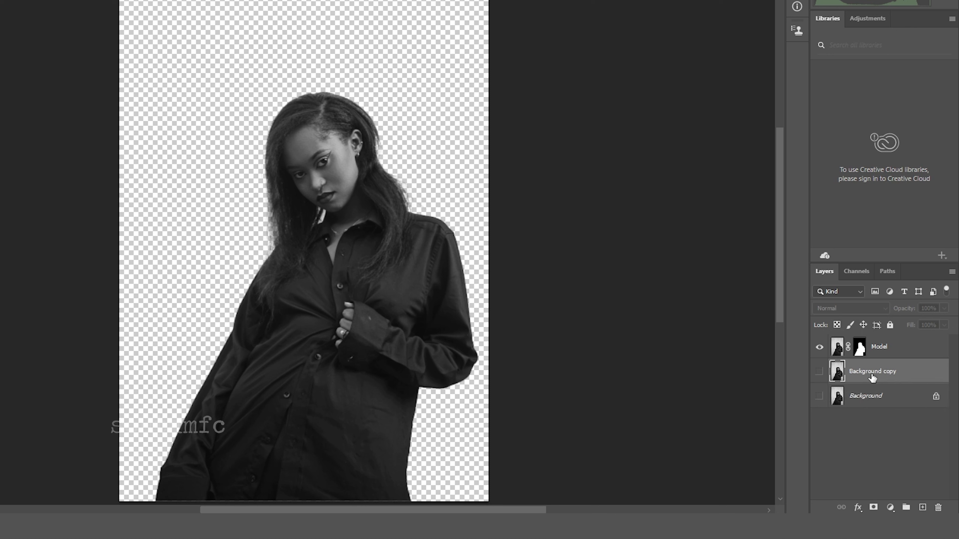
{"action": "left_click", "coordinate": [819, 372]}
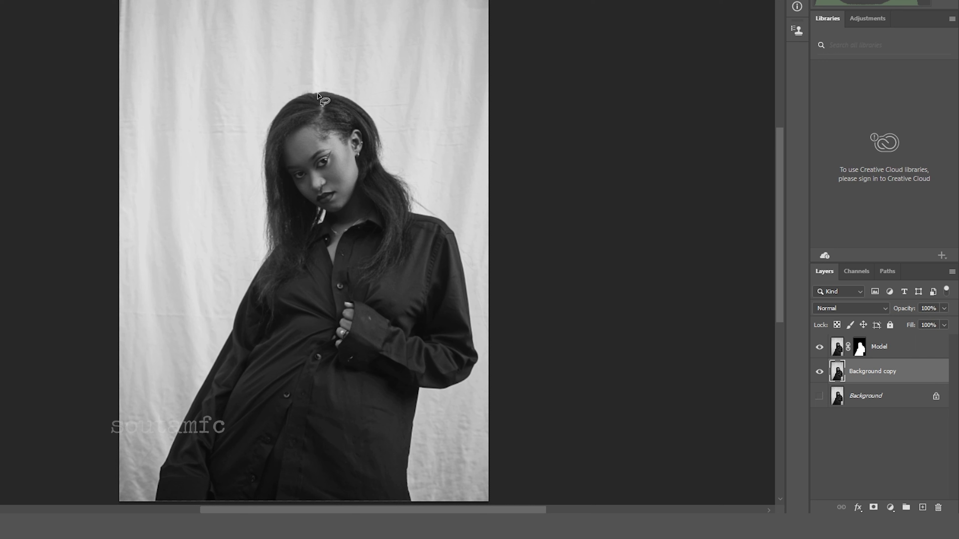
Hide the Model layer and lasso a loose outline around the model on Background copy.
{"action": "left_click", "coordinate": [820, 350]}
{"action": "mouse_move", "coordinate": [420, 502]}
{"action": "left_mouse_down"}
{"action": "mouse_move", "coordinate": [434, 400]}
{"action": "mouse_move", "coordinate": [475, 377]}
{"action": "left_mouse_up"}
{"action": "left_click_drag", "start_coordinate": [480, 328], "coordinate": [476, 318]}
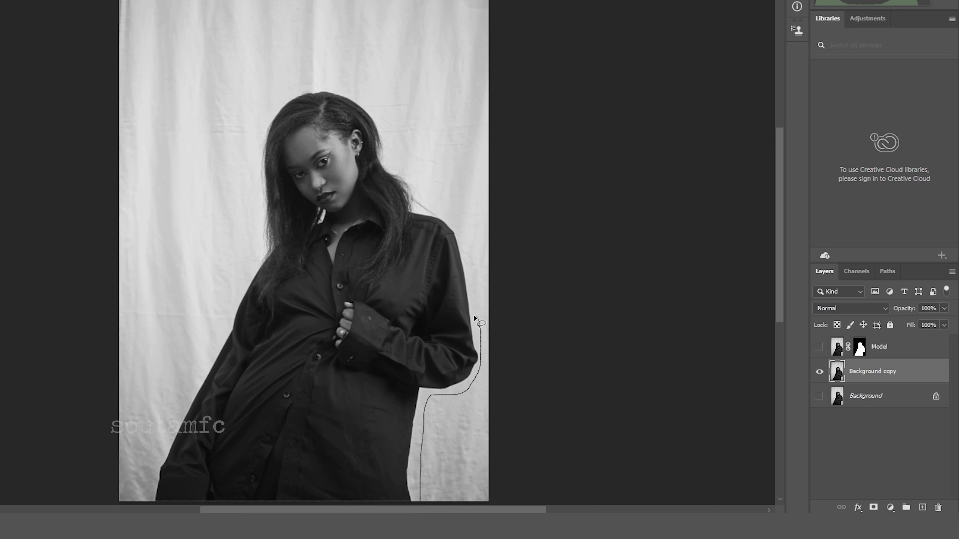
{"action": "left_click_drag", "start_coordinate": [428, 184], "coordinate": [401, 159]}
{"action": "left_click_drag", "start_coordinate": [378, 116], "coordinate": [353, 97]}
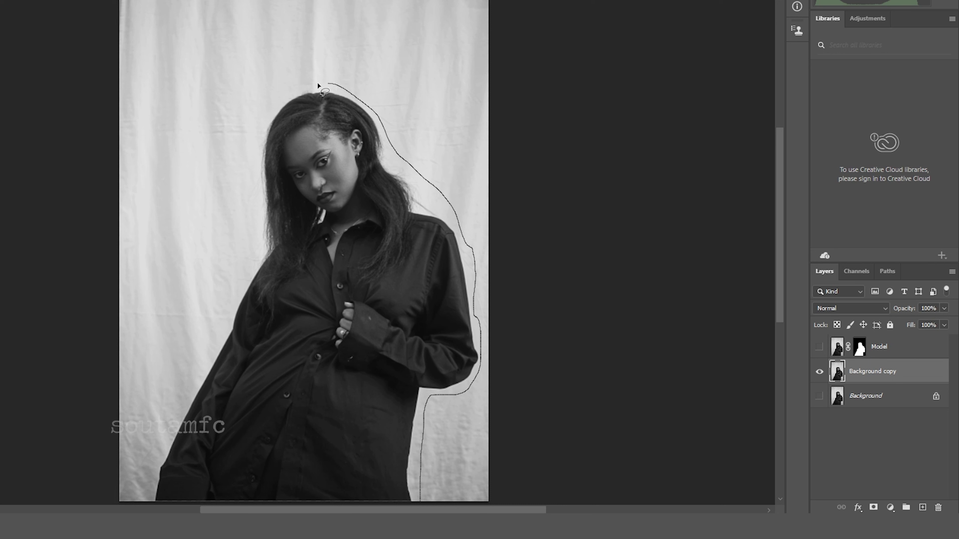
{"action": "left_click_drag", "start_coordinate": [267, 101], "coordinate": [250, 159]}
{"action": "left_click_drag", "start_coordinate": [255, 263], "coordinate": [234, 299]}
{"action": "left_click_drag", "start_coordinate": [182, 394], "coordinate": [144, 507]}
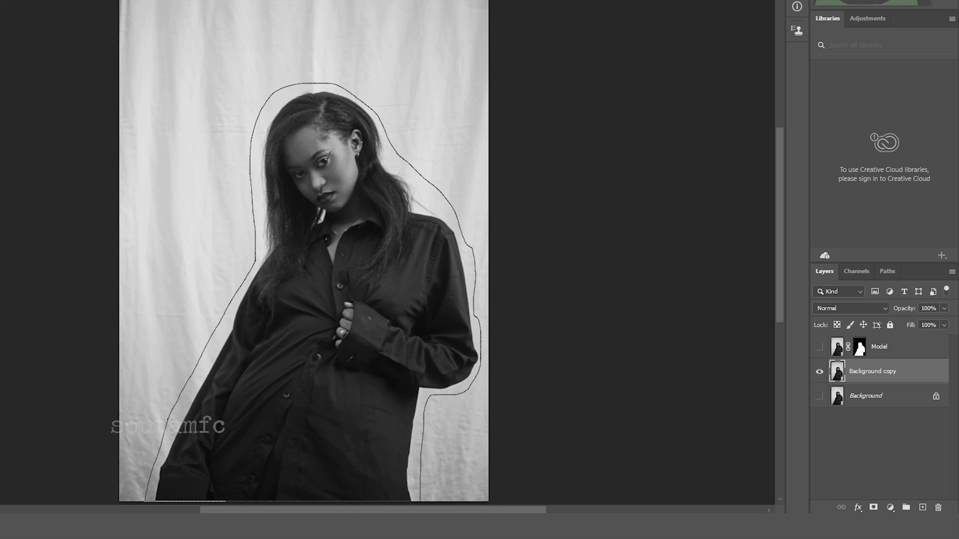
{"action": "left_click_drag", "start_coordinate": [144, 508], "coordinate": [422, 504]}
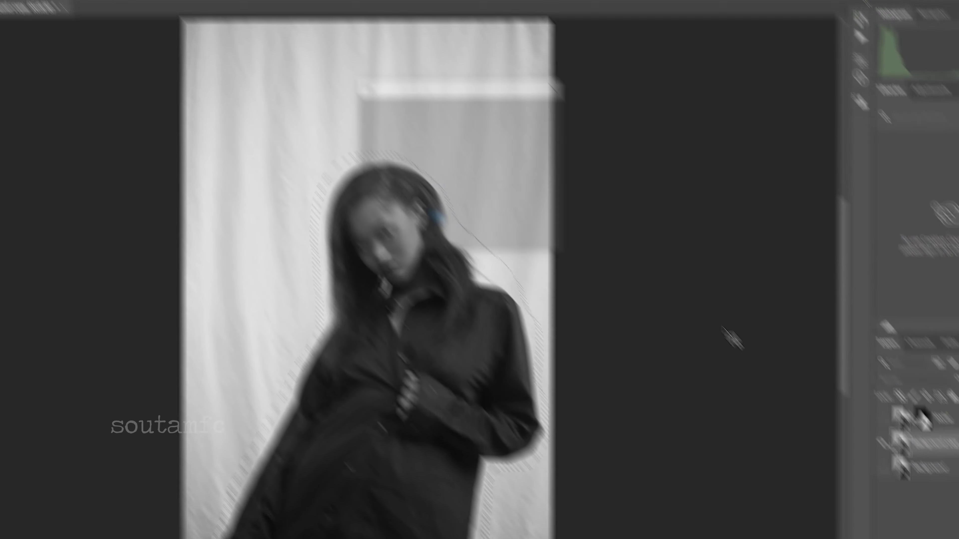
Content-Aware Fill the selection on Background copy, deselect, and check the Model layer.
{"action": "left_click", "coordinate": [503, 147]}
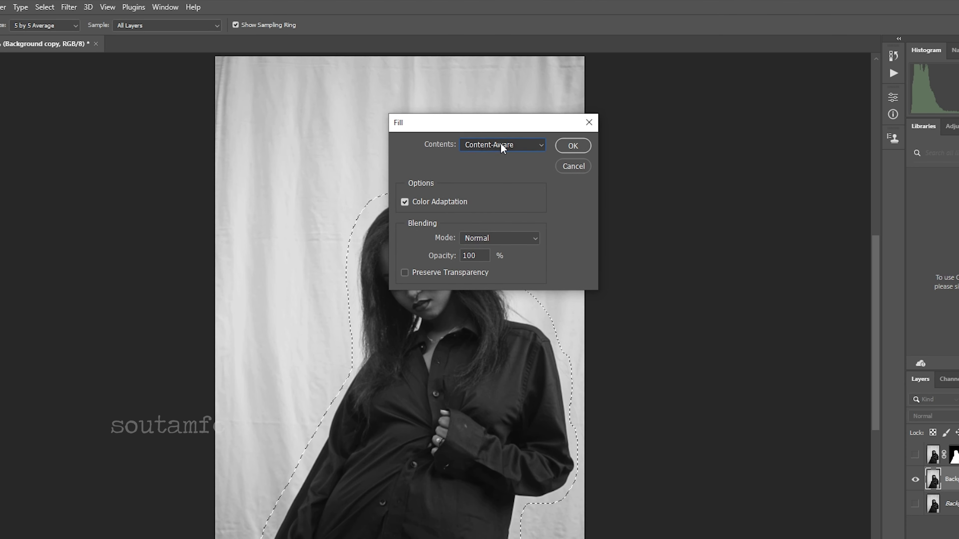
{"action": "left_click", "coordinate": [502, 147]}
{"action": "left_click", "coordinate": [498, 199]}
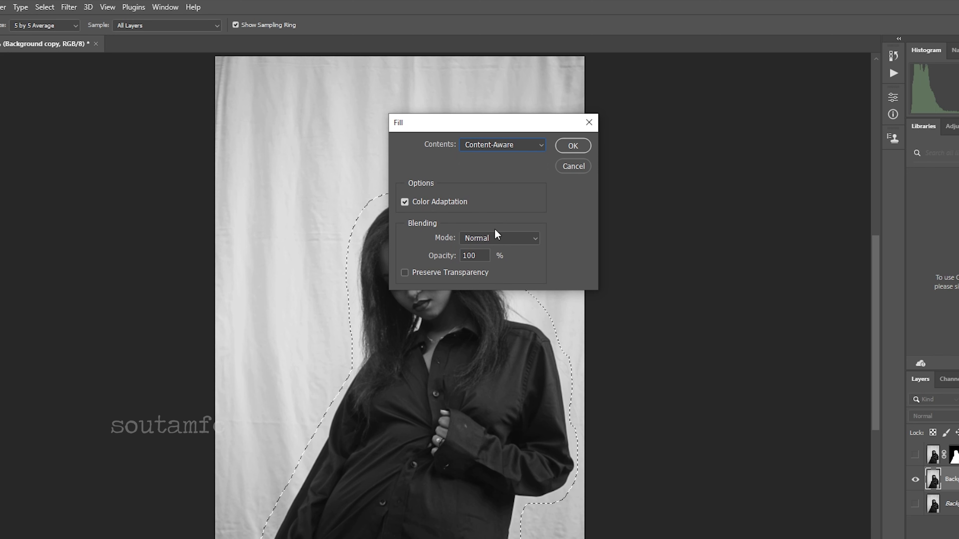
{"action": "left_click", "coordinate": [578, 146]}
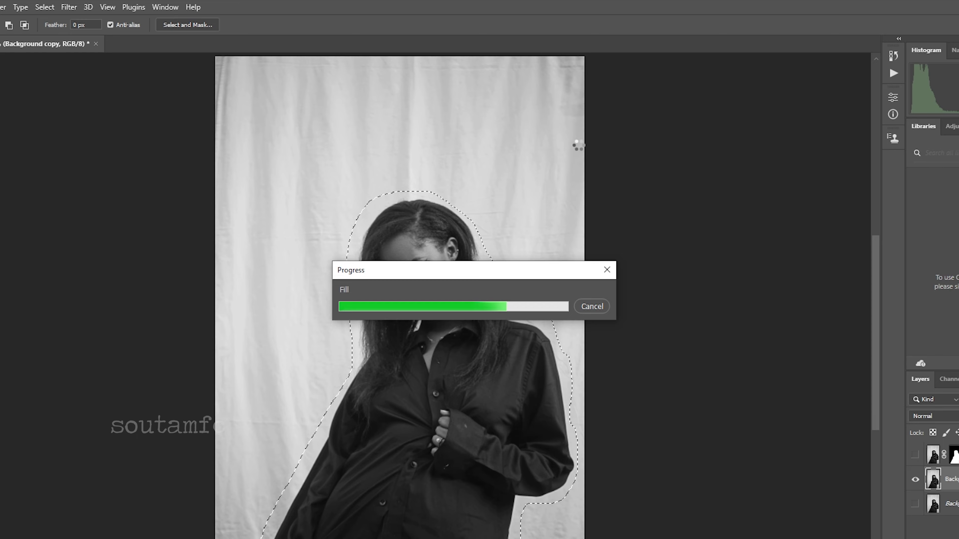
{"action": "key", "text": "ctrl+d"}
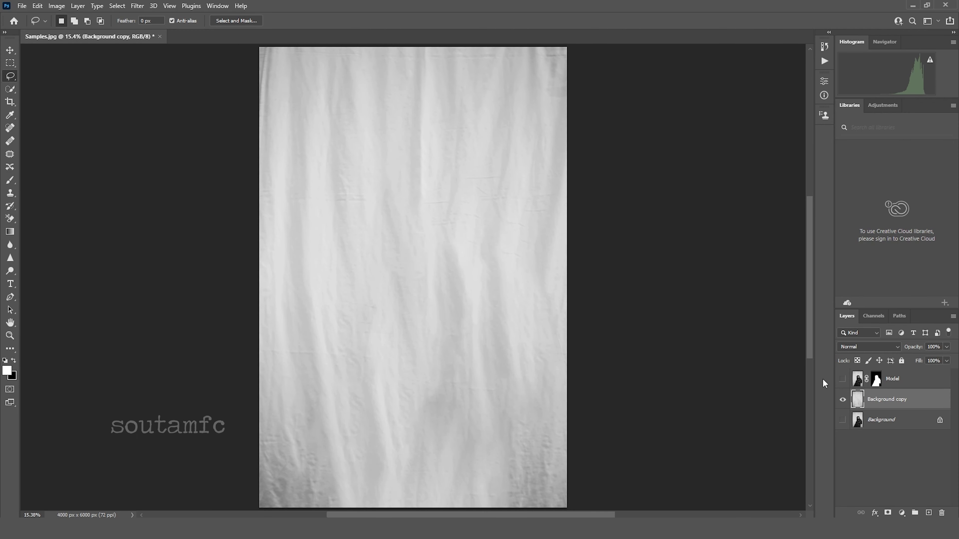
{"action": "left_click", "coordinate": [841, 381]}
Show the Model layer, convert Background copy to a smart object, and open the Filter menu.
{"action": "left_click", "coordinate": [843, 381]}
{"action": "left_click", "coordinate": [843, 380]}
{"action": "right_click", "coordinate": [910, 404]}
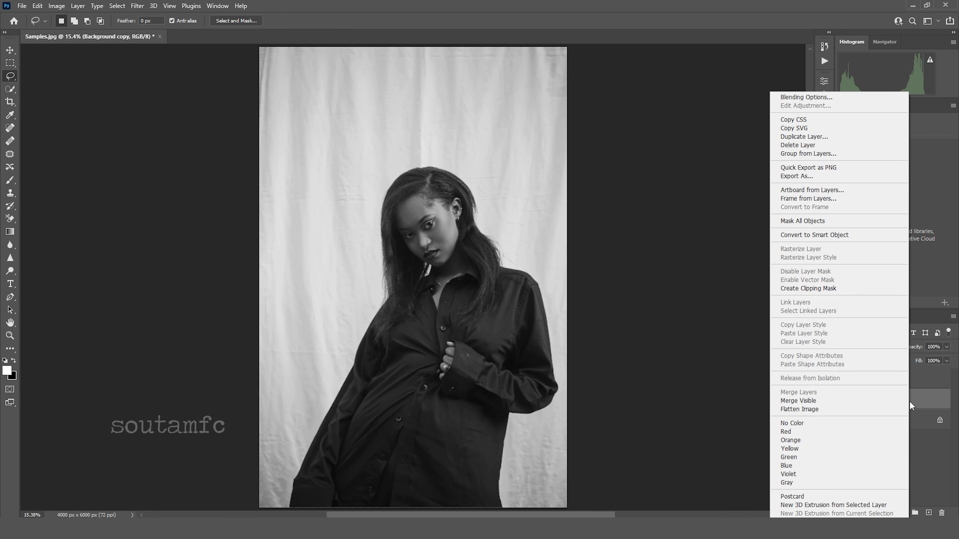
{"action": "left_click", "coordinate": [836, 236]}
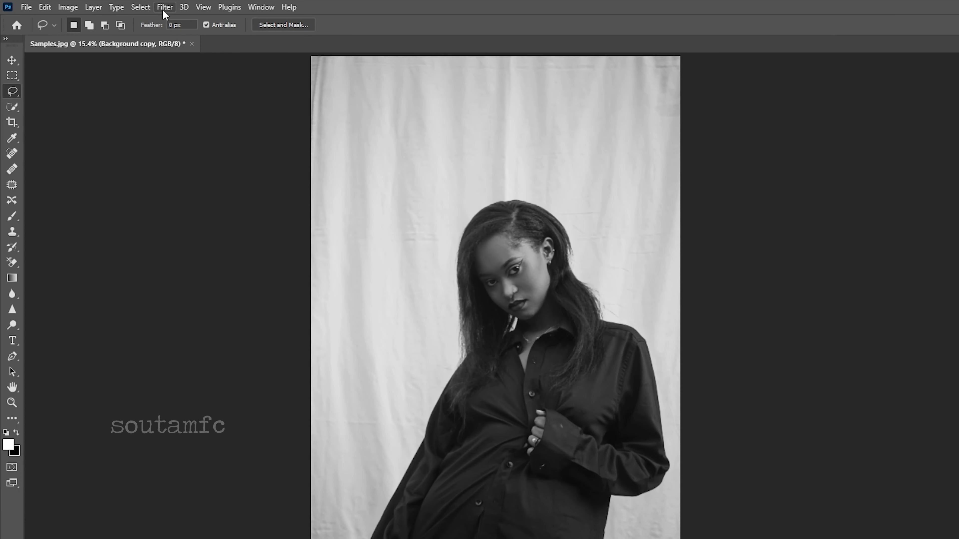
{"action": "left_click", "coordinate": [137, 6]}
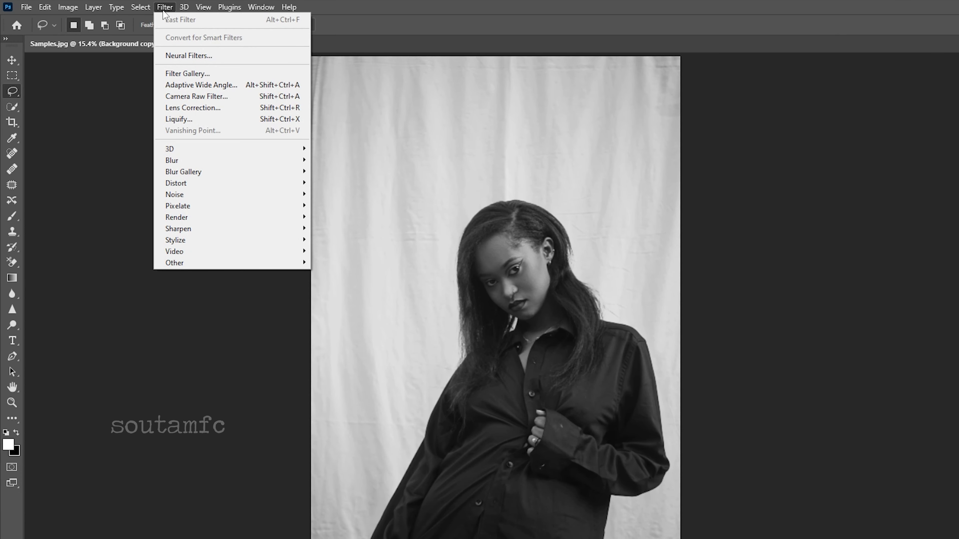
{"action": "mouse_move", "coordinate": [232, 160]}
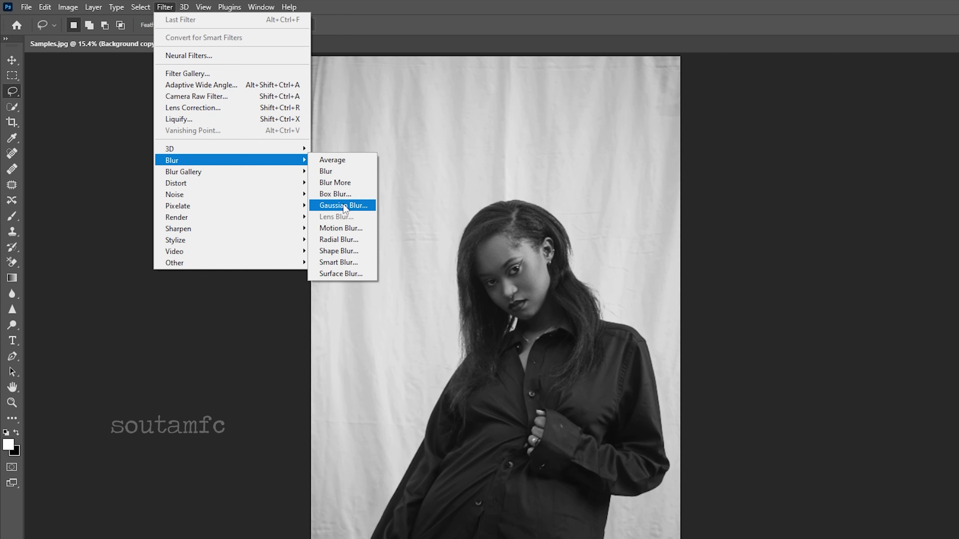
Apply a 150-pixel Gaussian Blur smart filter to the Background copy.
{"action": "left_click", "coordinate": [343, 205]}
{"action": "mouse_move", "coordinate": [952, 157]}
{"action": "left_mouse_down"}
{"action": "mouse_move", "coordinate": [507, 147]}
{"action": "mouse_move", "coordinate": [531, 88]}
{"action": "left_mouse_up"}
{"action": "left_click_drag", "start_coordinate": [585, 278], "coordinate": [432, 284]}
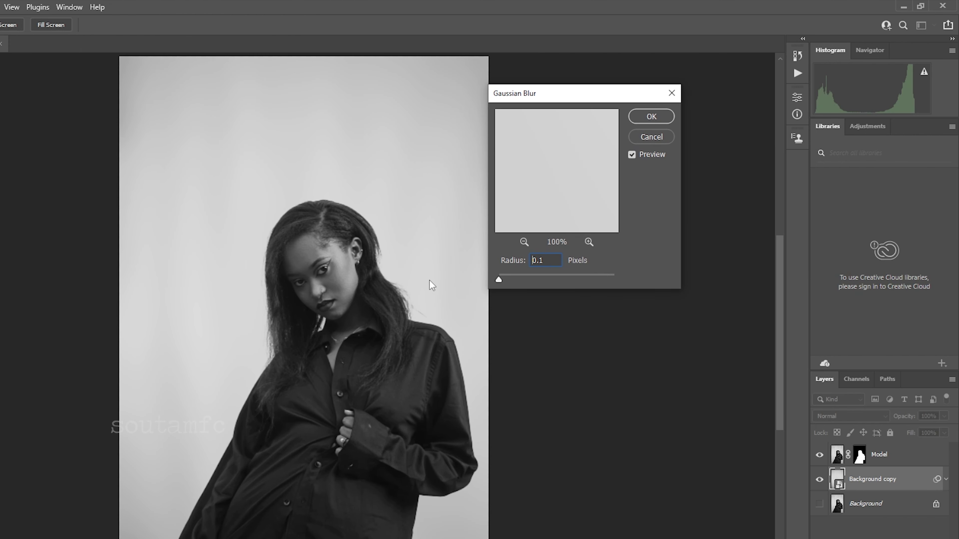
{"action": "left_click_drag", "start_coordinate": [497, 278], "coordinate": [522, 284]}
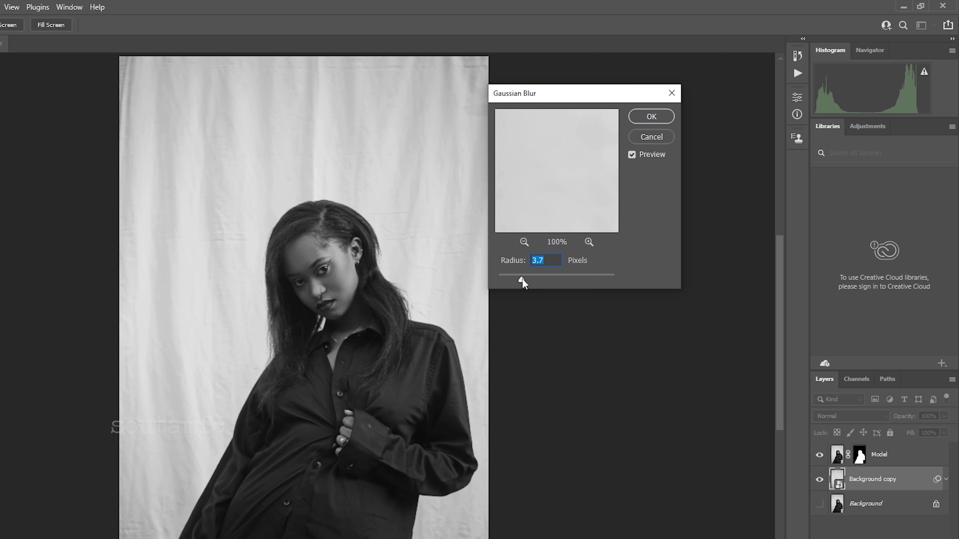
{"action": "left_click_drag", "start_coordinate": [546, 283], "coordinate": [573, 280]}
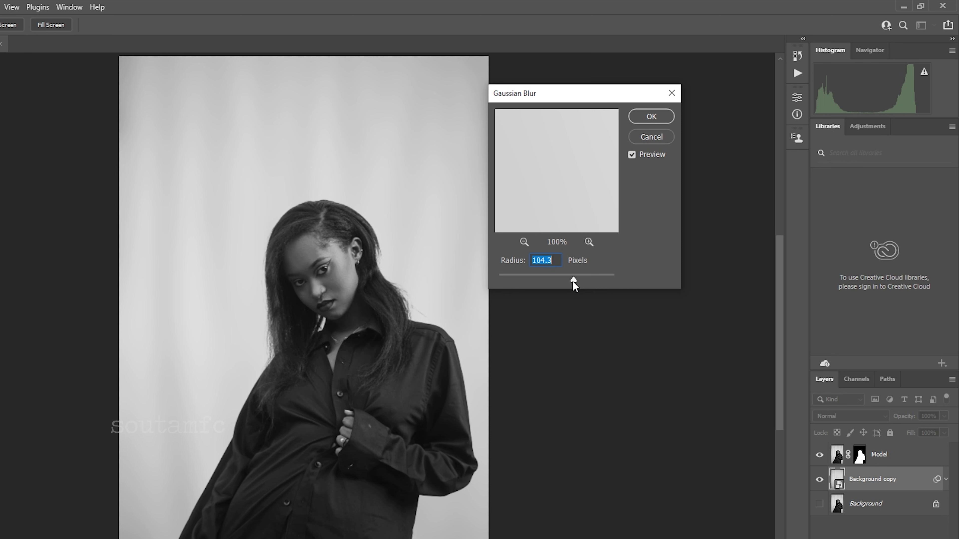
{"action": "left_click_drag", "start_coordinate": [572, 281], "coordinate": [585, 282]}
{"action": "type", "text": "150"}
{"action": "left_click", "coordinate": [655, 119]}
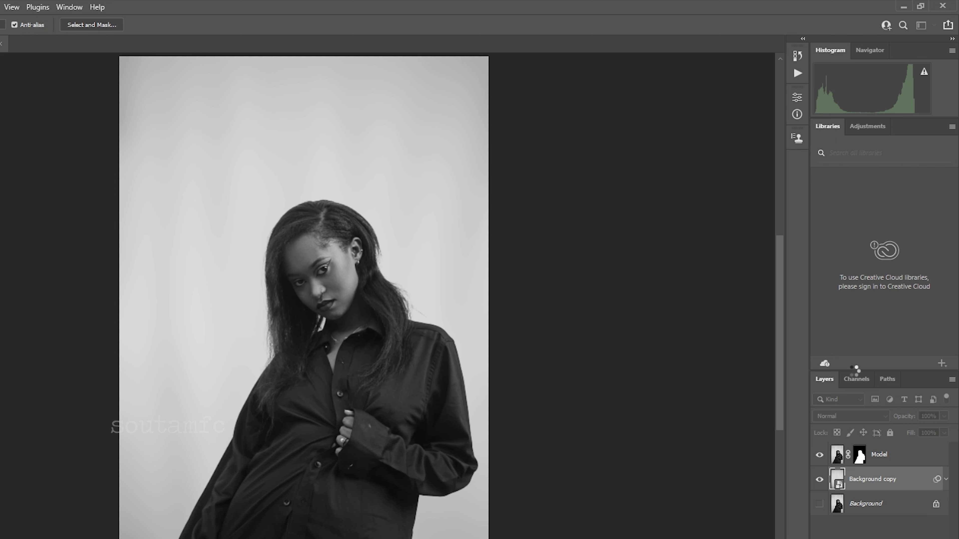
Group Model and Background copy into Group 1, toggling it to compare with the original.
{"action": "left_click", "coordinate": [876, 458]}
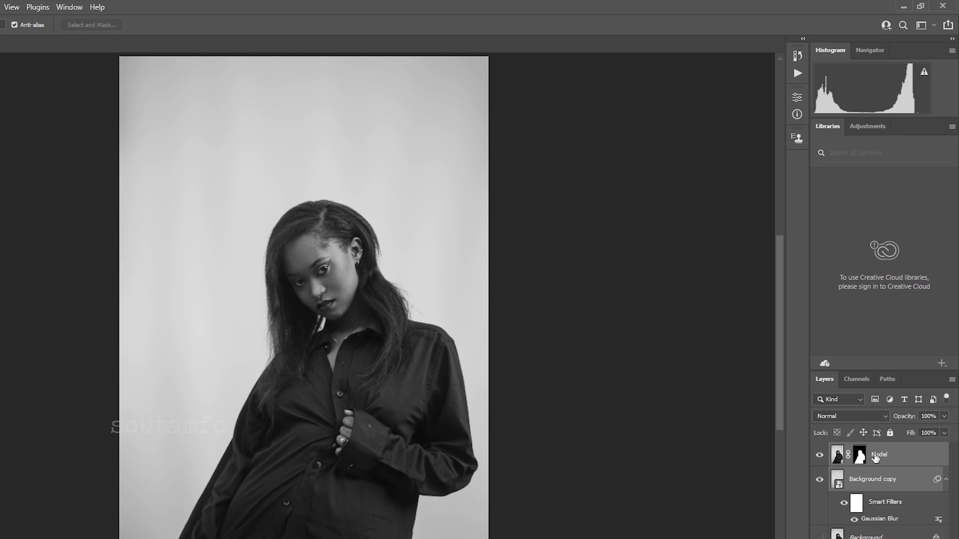
{"action": "key", "text": "ctrl+g"}
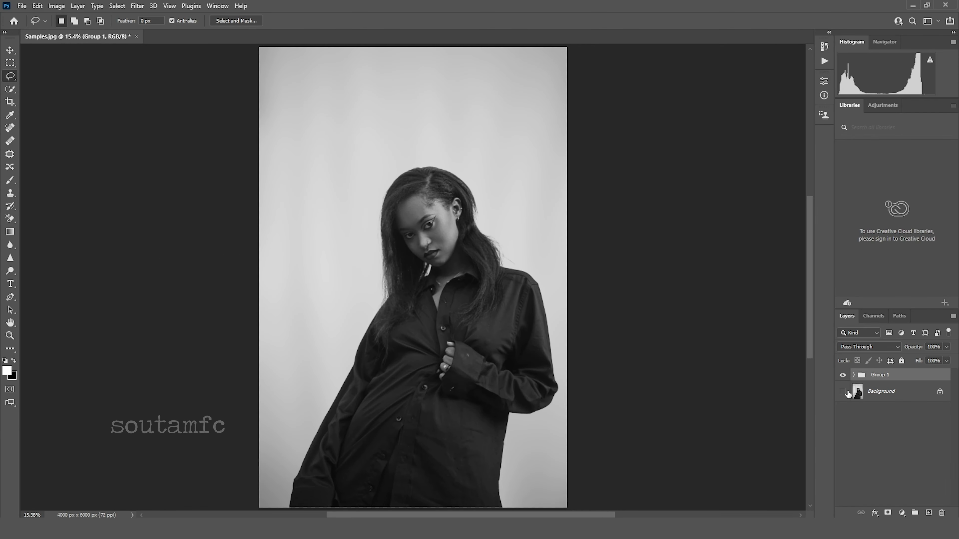
{"action": "left_click", "coordinate": [842, 392]}
{"action": "left_click", "coordinate": [843, 375]}
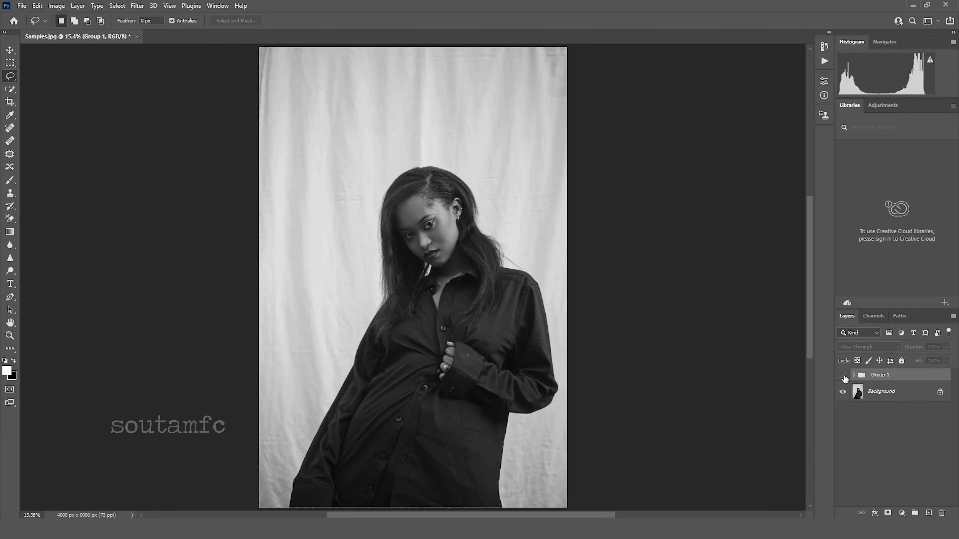
{"action": "left_click", "coordinate": [844, 375]}
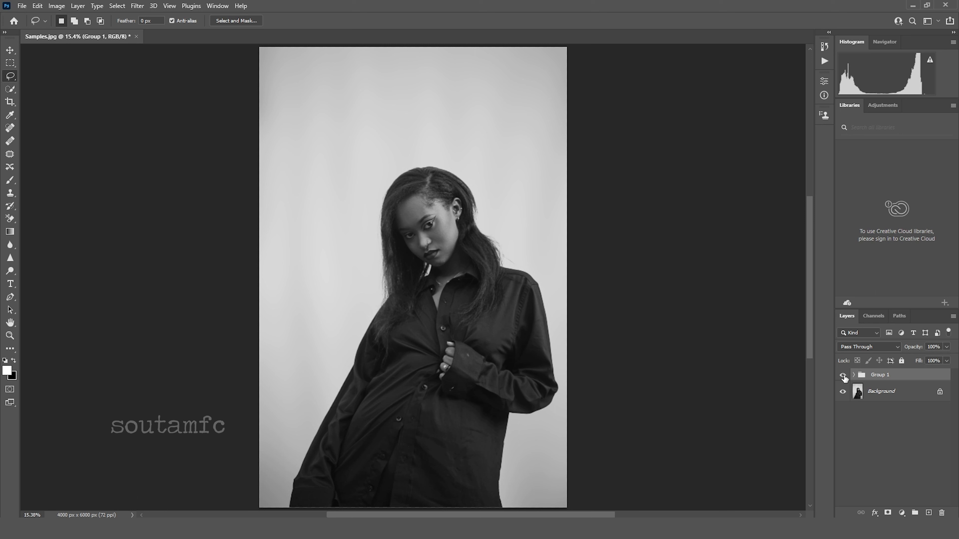
{"action": "left_click", "coordinate": [843, 376]}
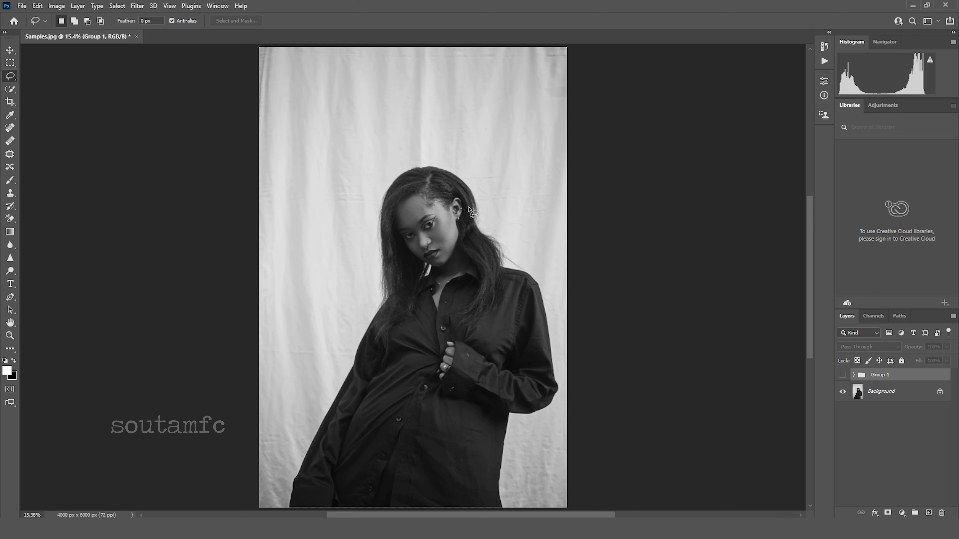
{"action": "left_click", "coordinate": [843, 375]}
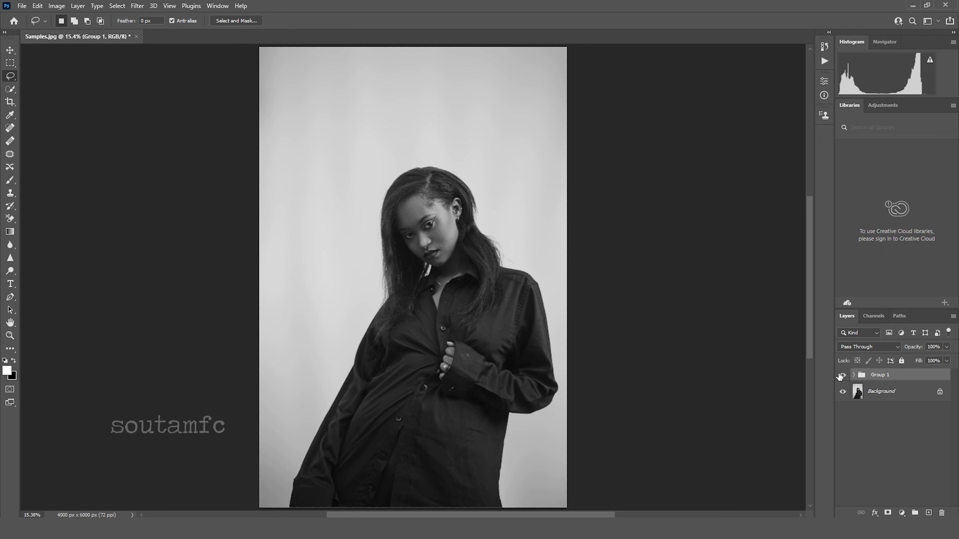
{"action": "left_click", "coordinate": [842, 375]}
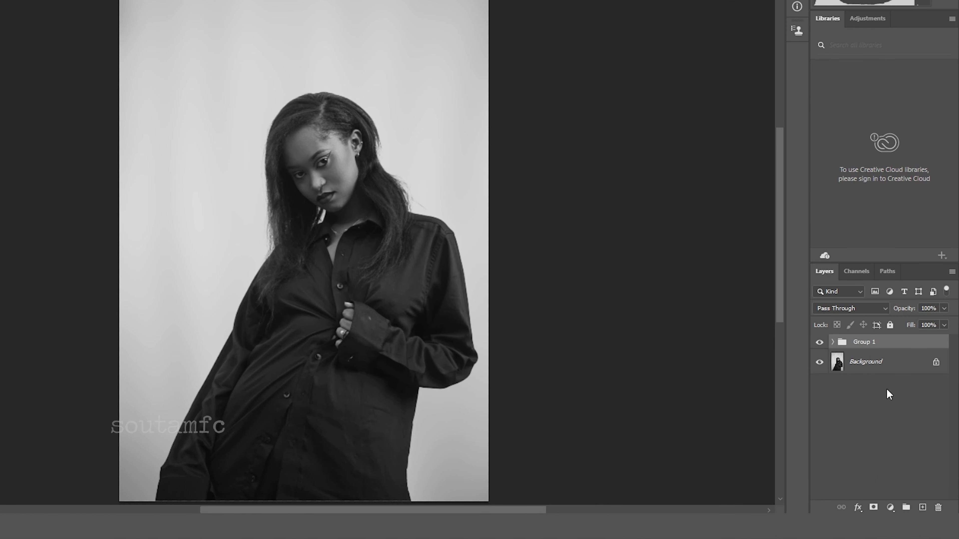
Add a white layer mask to Group 1 and ready the Brush with black foreground.
{"action": "left_click", "coordinate": [874, 508]}
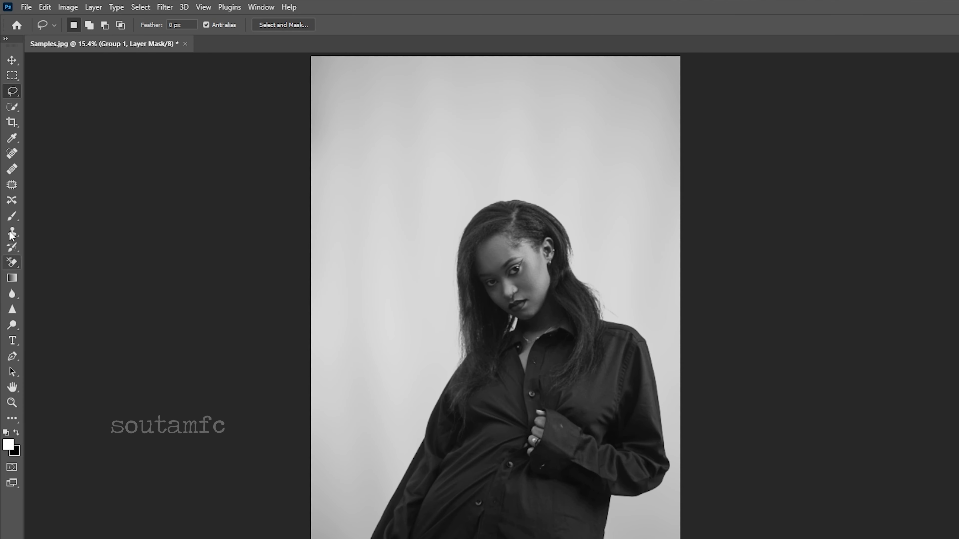
{"action": "key", "text": "b"}
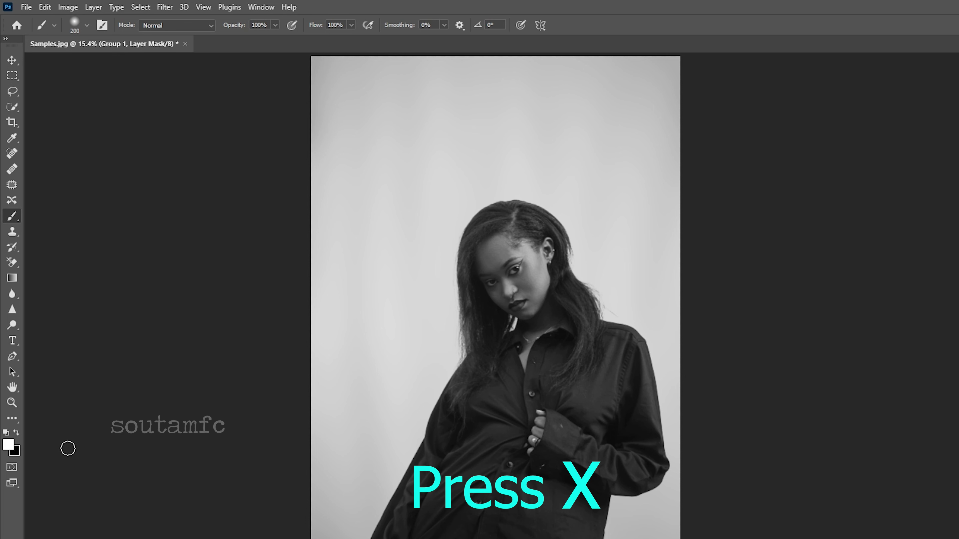
{"action": "key", "text": "x"}
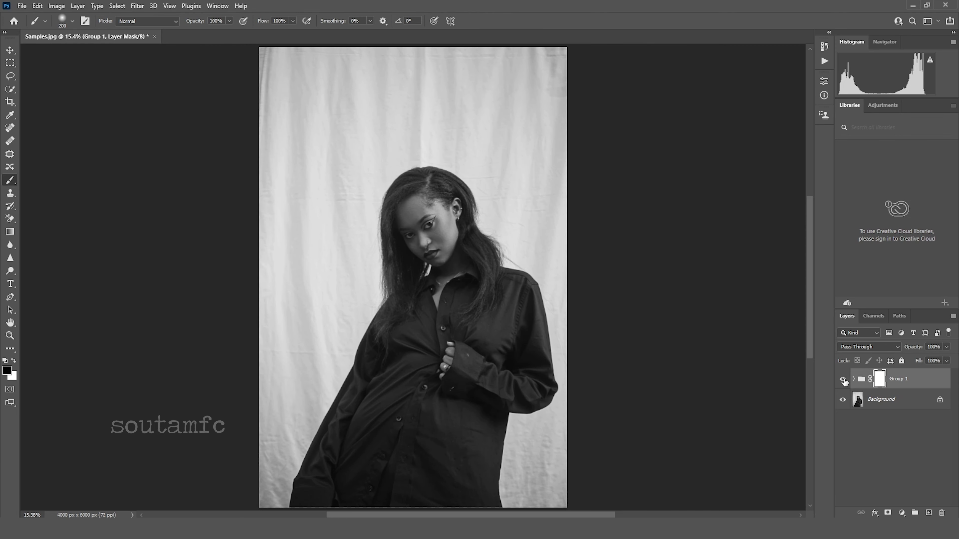
{"action": "left_click", "coordinate": [843, 380]}
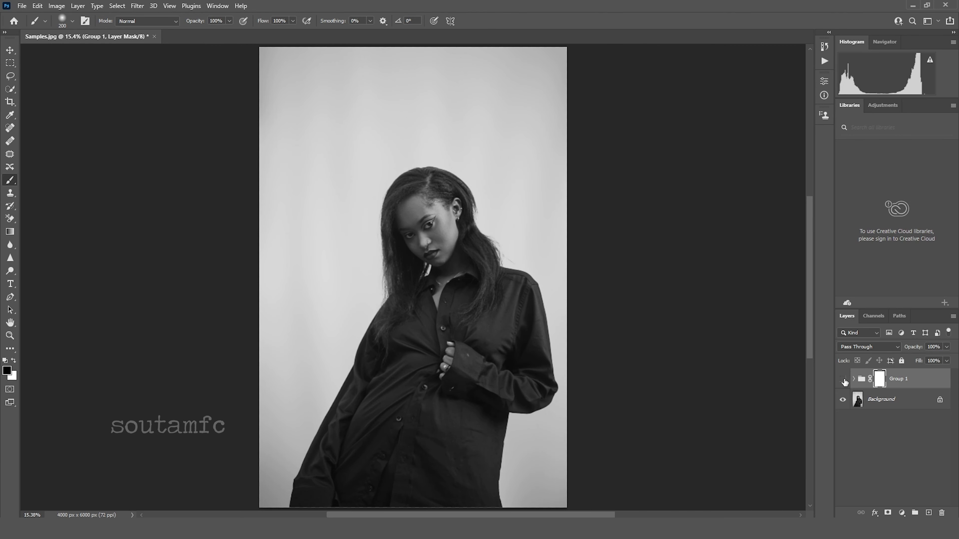
Paint black on the mask to reveal hair strands near the shoulder, checking Group 1's visibility.
{"action": "left_click", "coordinate": [843, 379]}
{"action": "left_click_drag", "start_coordinate": [516, 264], "coordinate": [498, 260]}
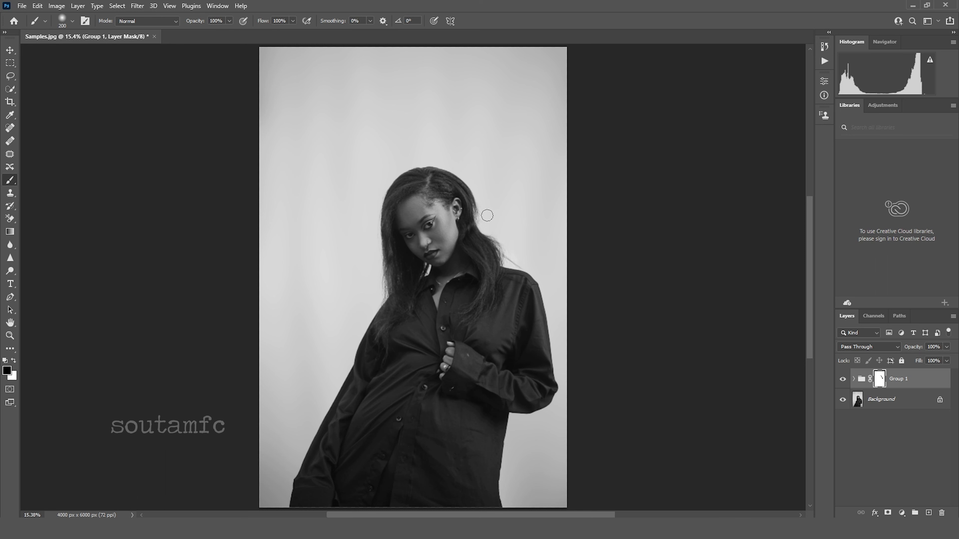
{"action": "left_click", "coordinate": [842, 379]}
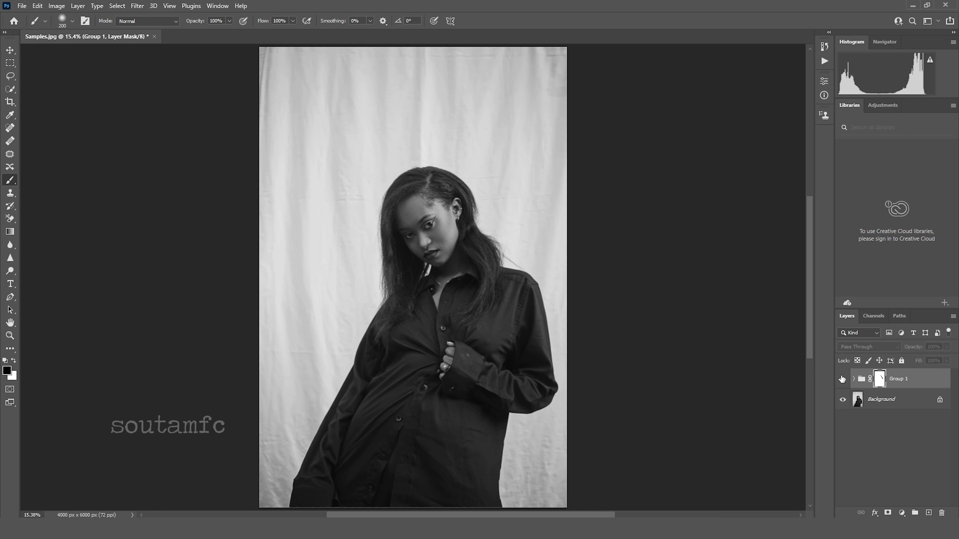
{"action": "left_click", "coordinate": [842, 379]}
{"action": "left_click", "coordinate": [842, 379]}
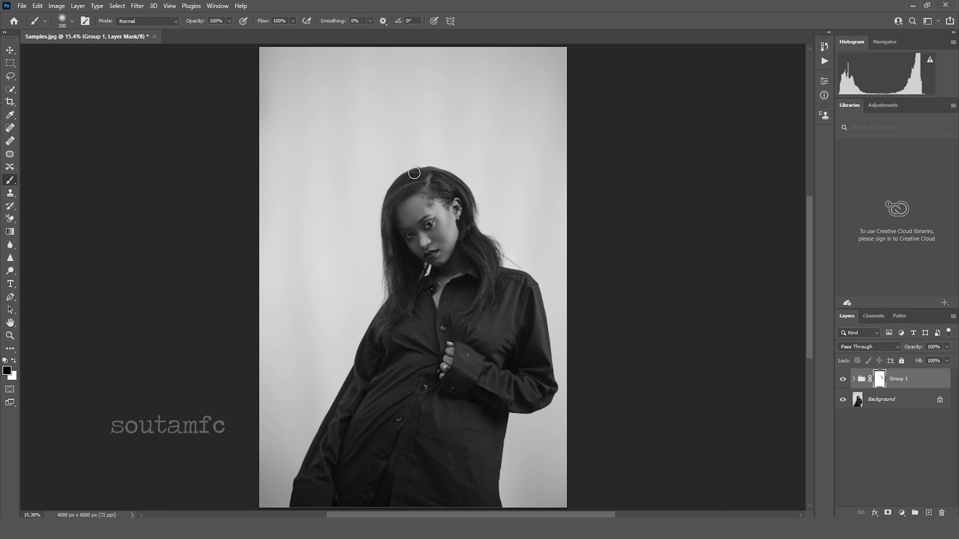
{"action": "left_click", "coordinate": [842, 379]}
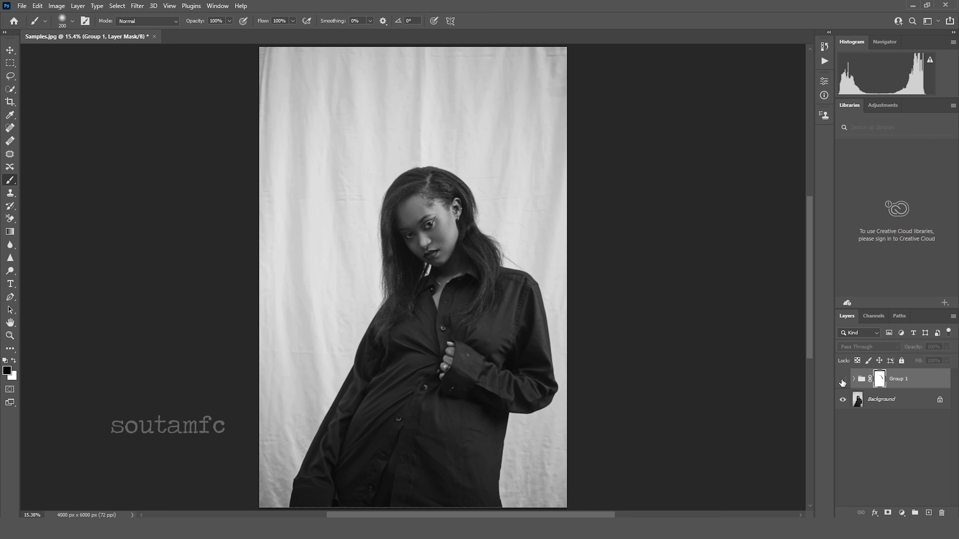
Paint the mask along the hair's left edge, toggling Group 1 to compare with the original.
{"action": "left_click_drag", "start_coordinate": [385, 211], "coordinate": [392, 324]}
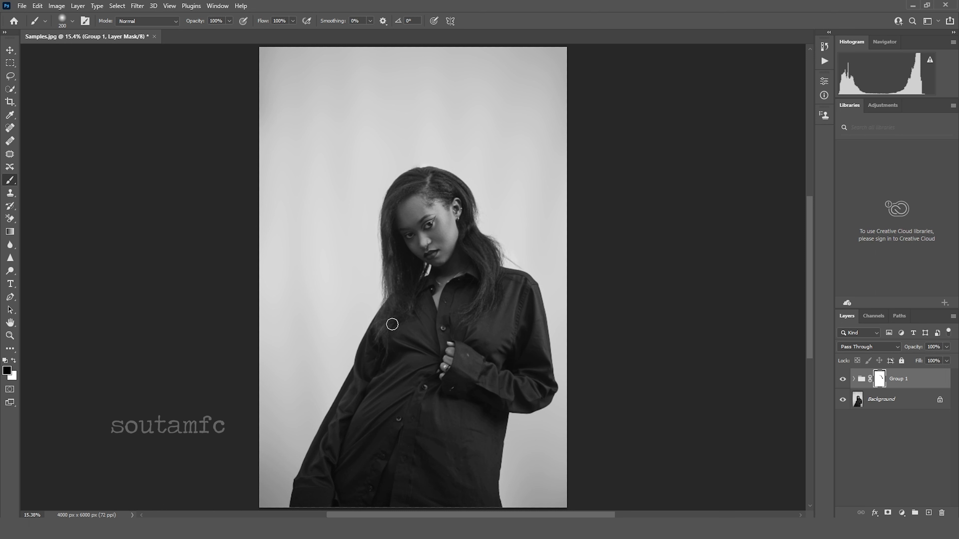
{"action": "left_click", "coordinate": [842, 379]}
{"action": "left_click", "coordinate": [843, 381]}
{"action": "left_click_drag", "start_coordinate": [385, 191], "coordinate": [394, 226]}
{"action": "left_click", "coordinate": [844, 379]}
{"action": "left_click", "coordinate": [844, 379]}
{"action": "left_click", "coordinate": [844, 380]}
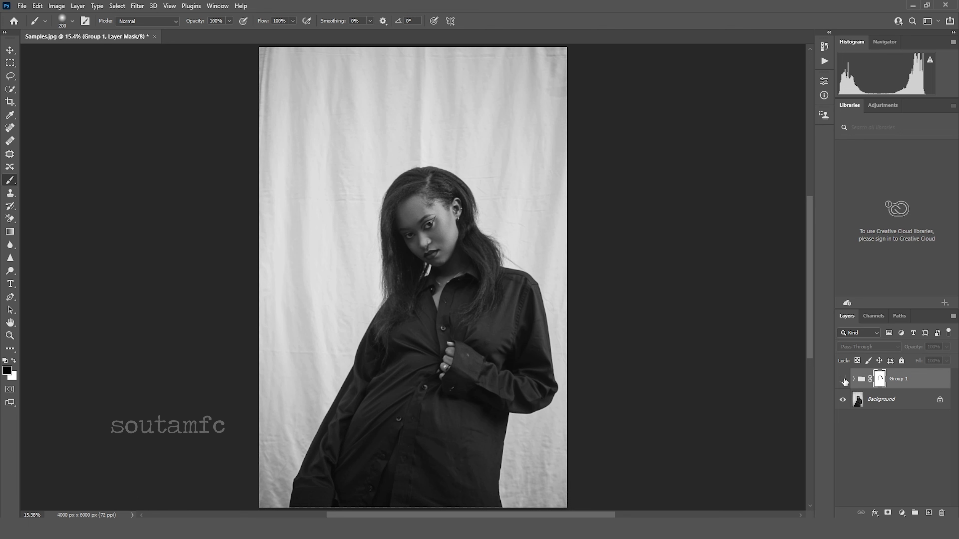
{"action": "left_click", "coordinate": [844, 380]}
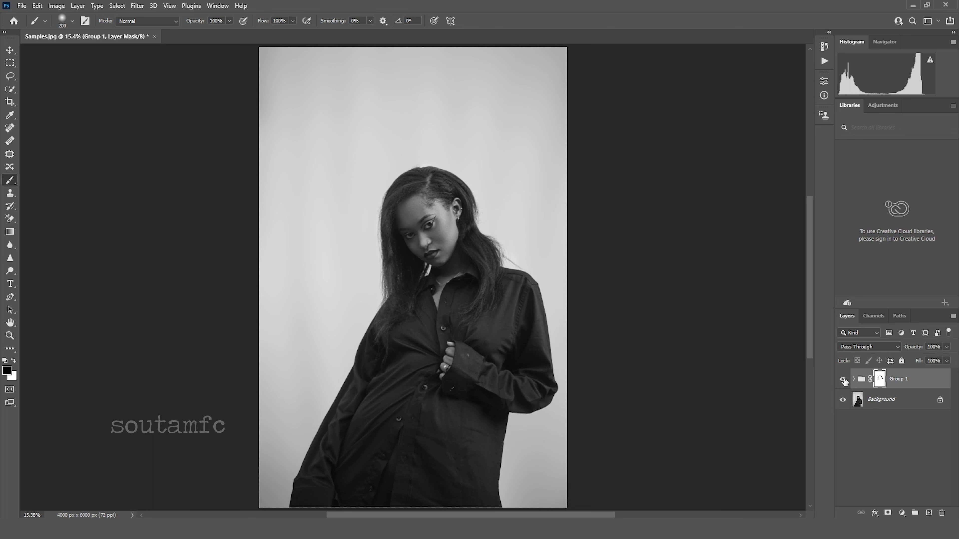